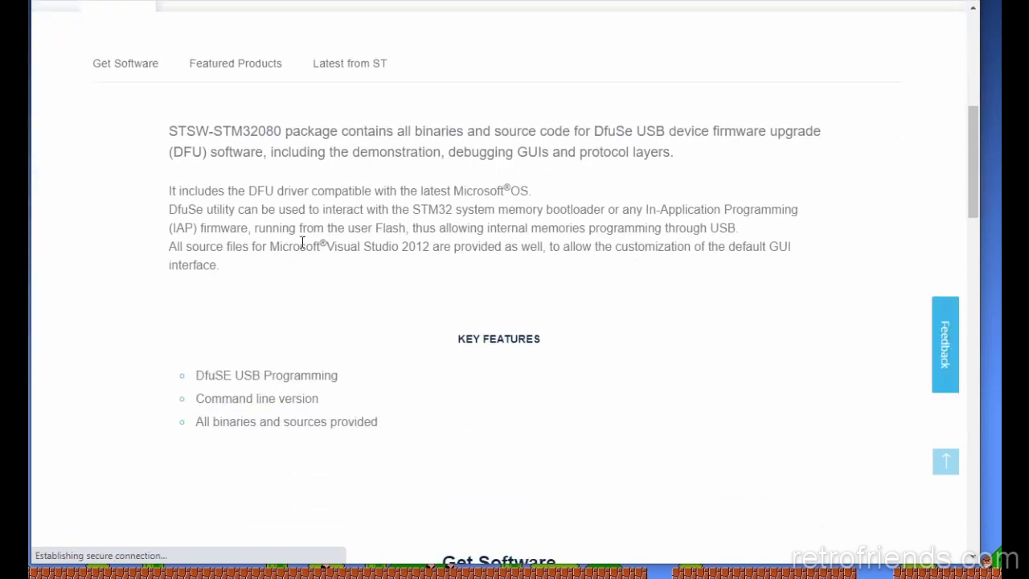
Step: Request the STSW-STM32080 software download and accept its license agreement, dismissing the contact details form
scroll(304, 249, "down", 3)
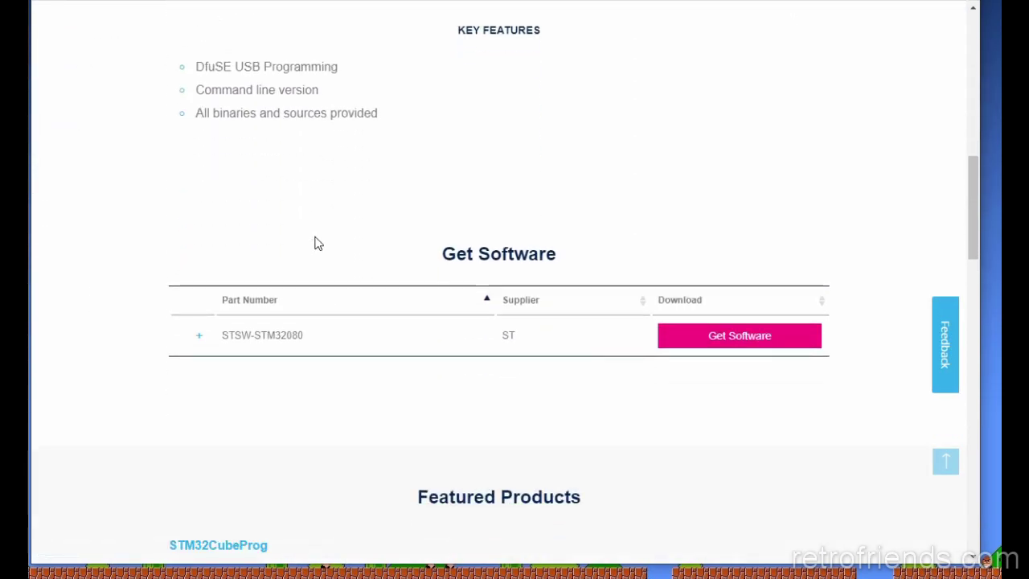
left_click(743, 348)
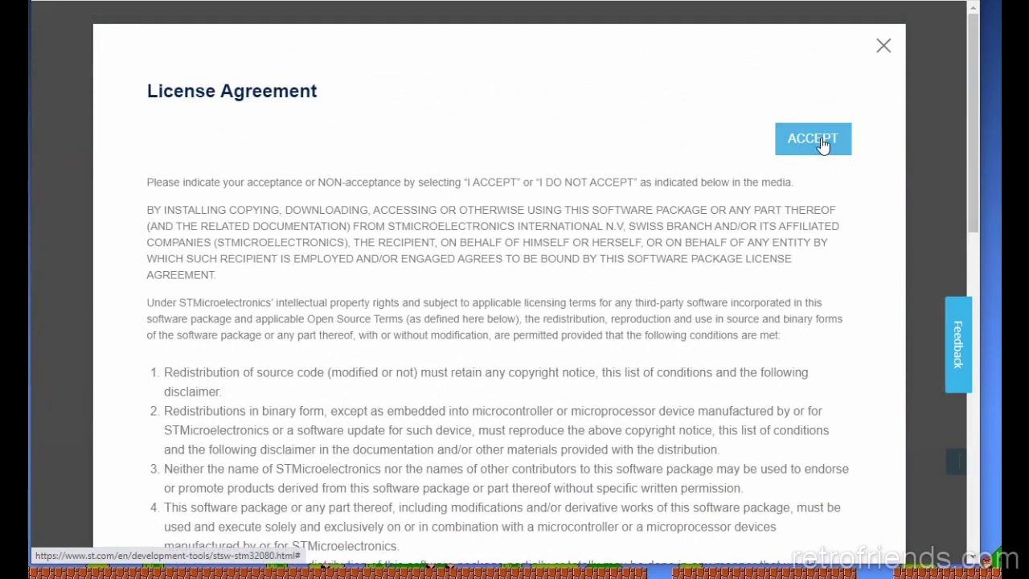
left_click(821, 143)
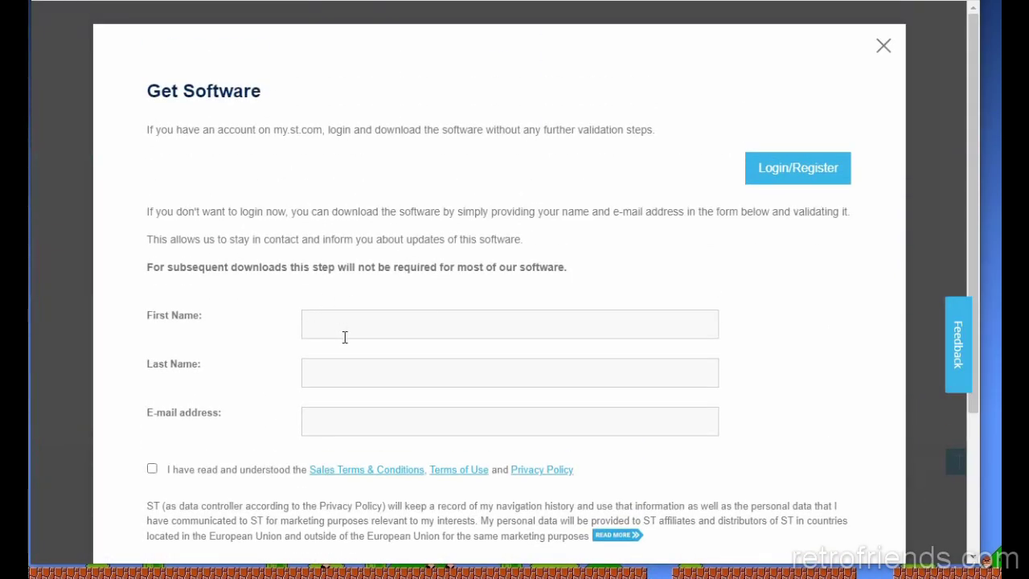
left_click(381, 319)
left_click(883, 50)
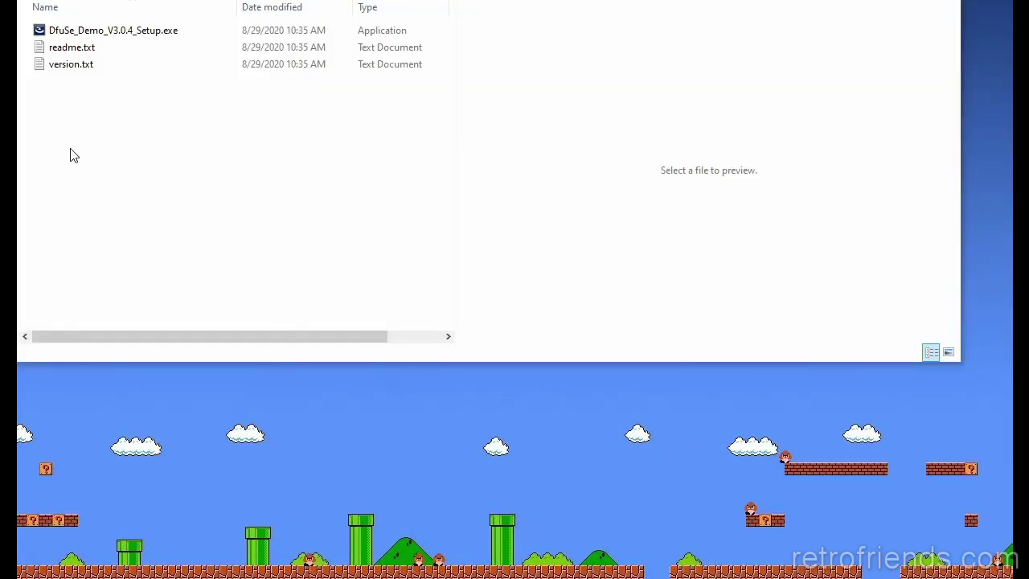
Step: Run DfuSe_Demo_V3.0.4_Setup.exe and enter retrofriends as the organization in the customer information
double_click(98, 32)
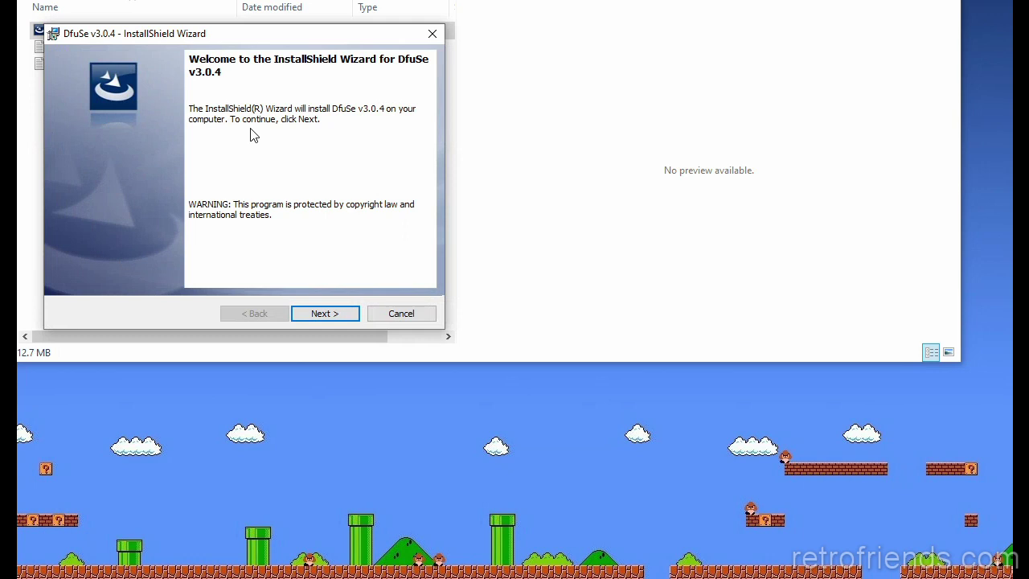
left_click_drag(236, 39, 285, 38)
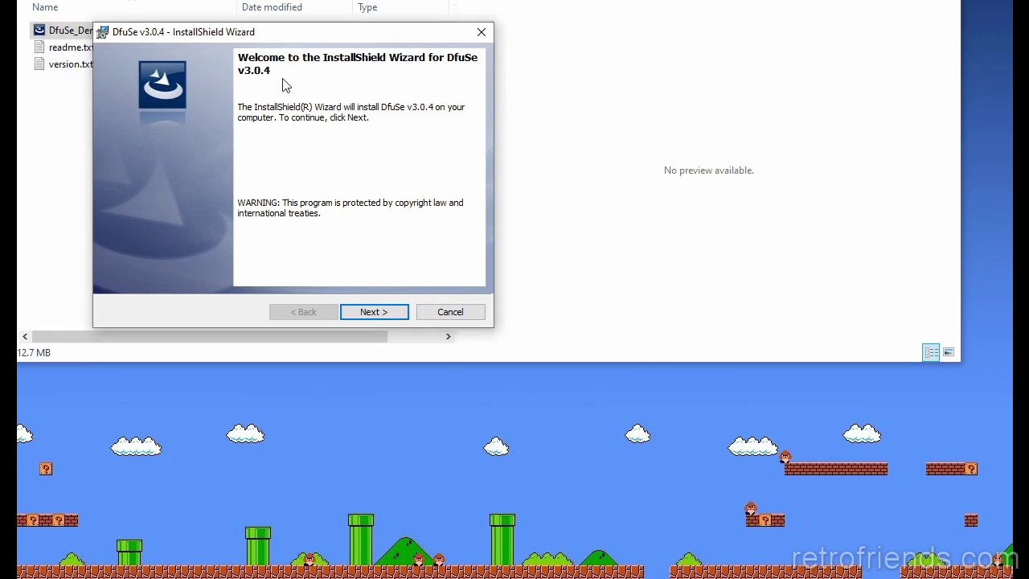
left_click(373, 311)
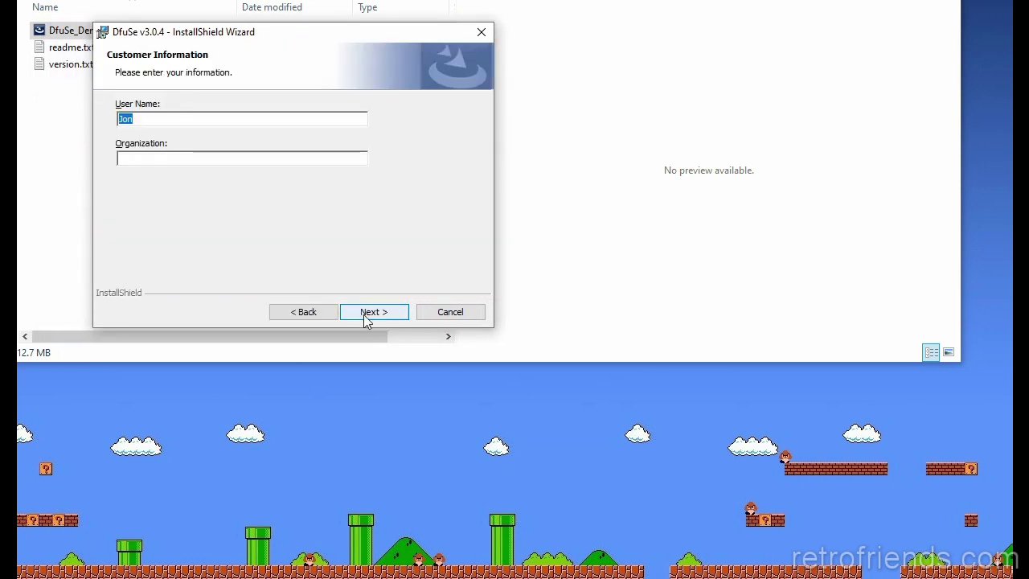
left_click(230, 160)
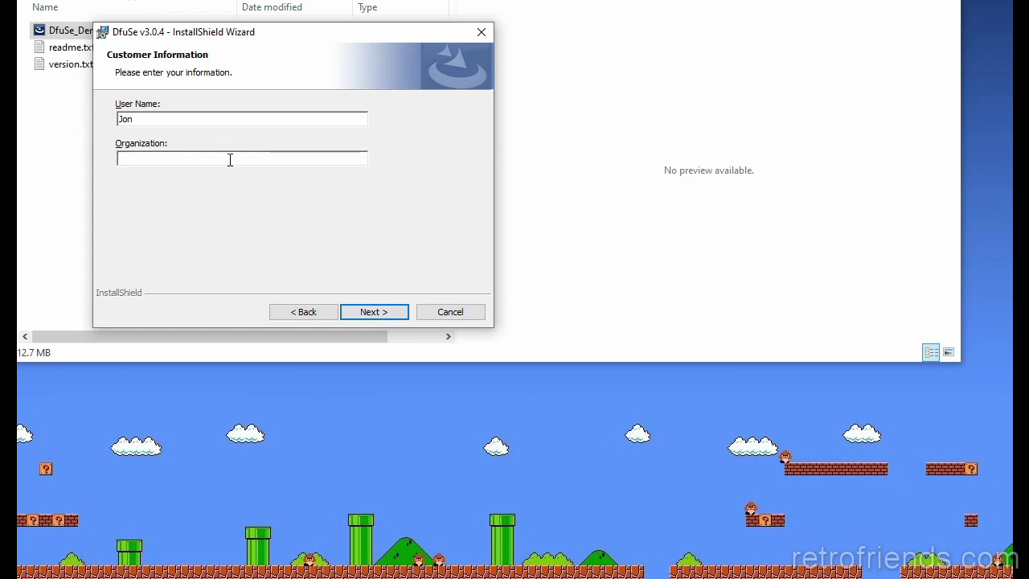
type("retrofriends")
left_click(374, 312)
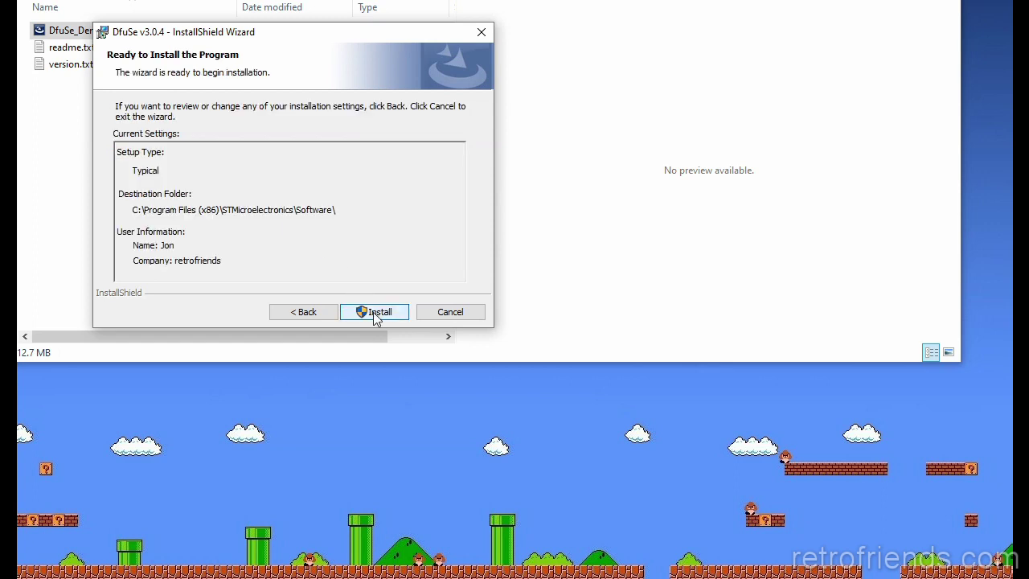
Step: Install DfuSe v3.0.4 with the program set to launch on finish, and close the readme document
left_click(375, 312)
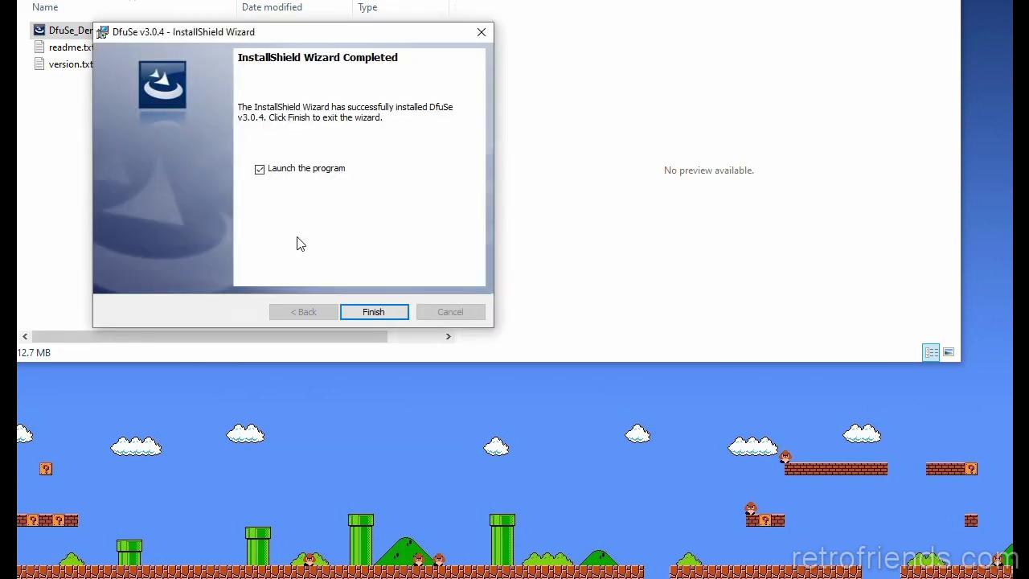
left_click(363, 313)
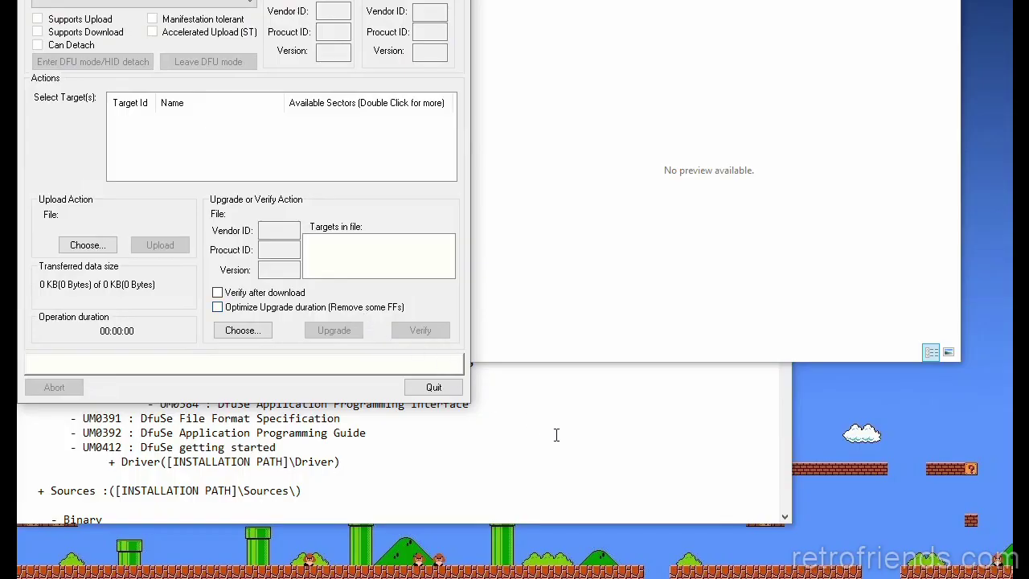
left_click(556, 431)
key("alt+F4")
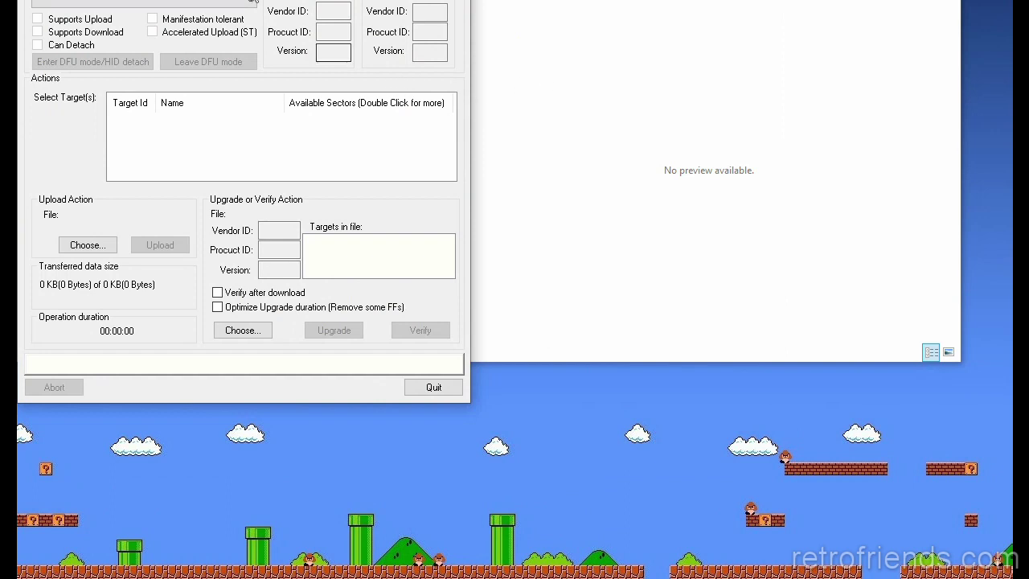
Step: Move the DfuSe Demo window so that its available DFU devices section is fully in view
left_click_drag(224, 0, 238, 22)
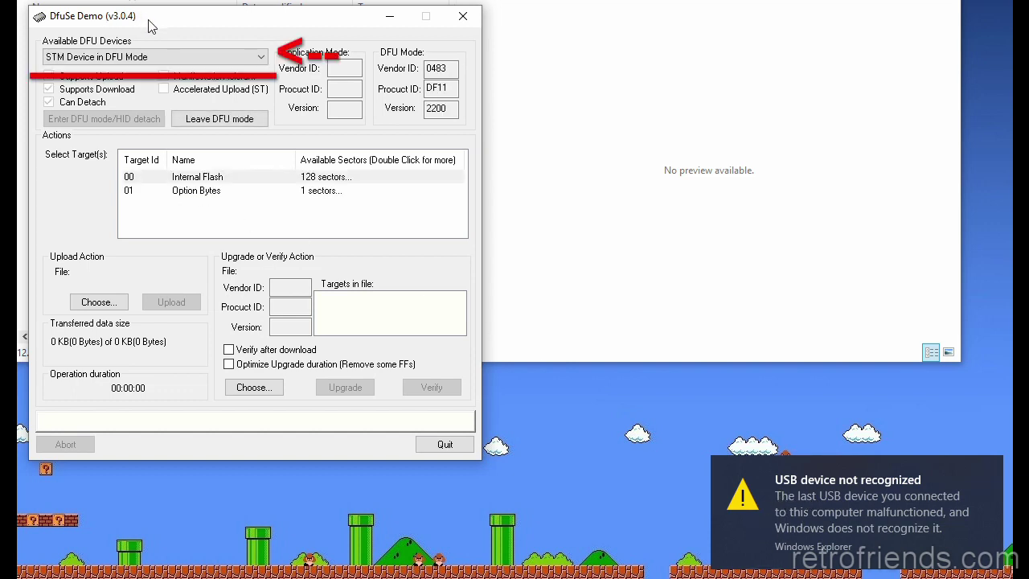
left_click_drag(148, 26, 161, 36)
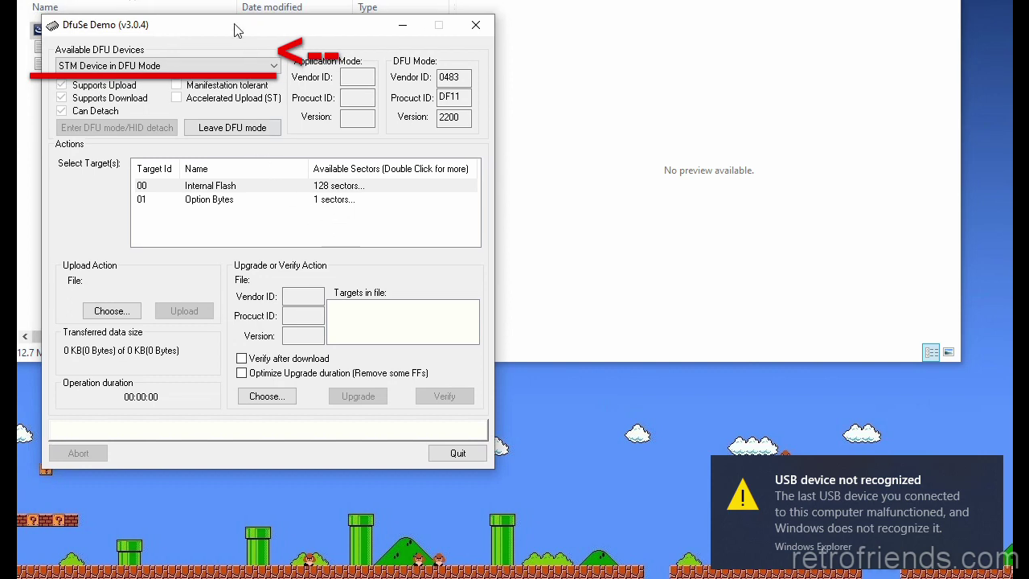
left_click_drag(237, 32, 230, 34)
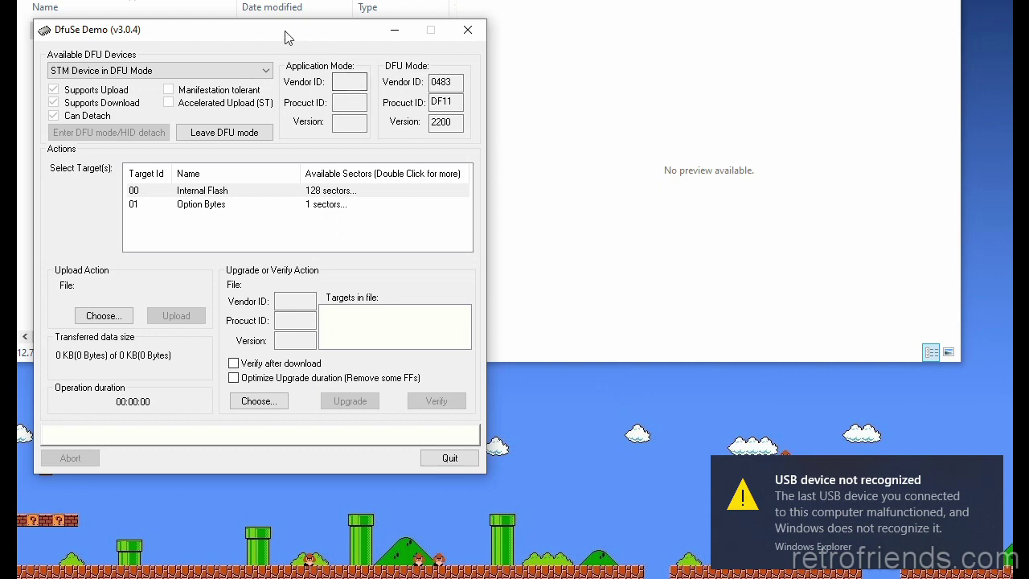
mouse_move(287, 38)
left_mouse_down()
mouse_move(294, 28)
mouse_move(286, 35)
left_mouse_up()
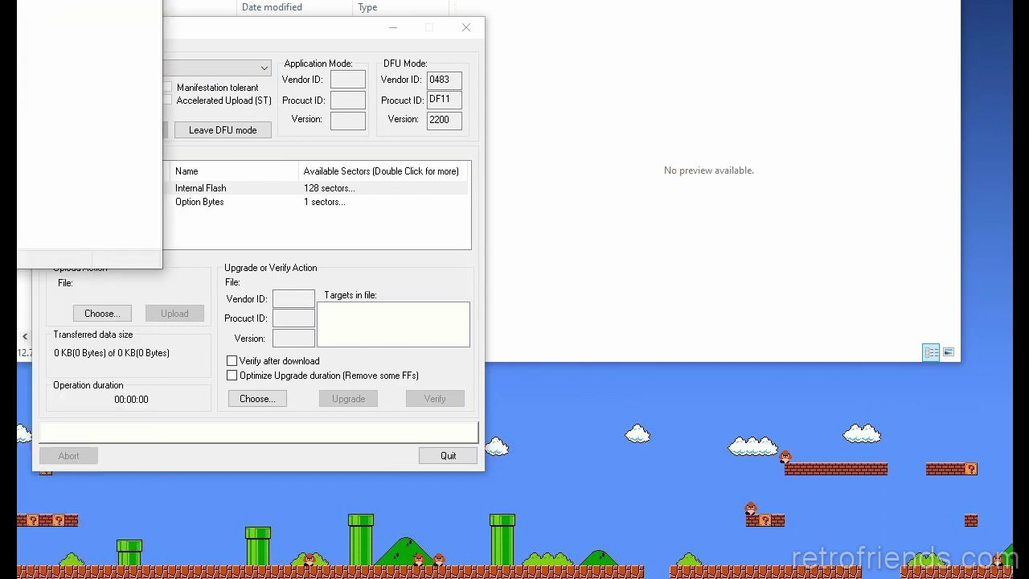
Step: In Device Manager, start a manual driver update for STM Device in DFU Mode under Universal Serial Bus controllers
left_click_drag(340, 65, 356, 56)
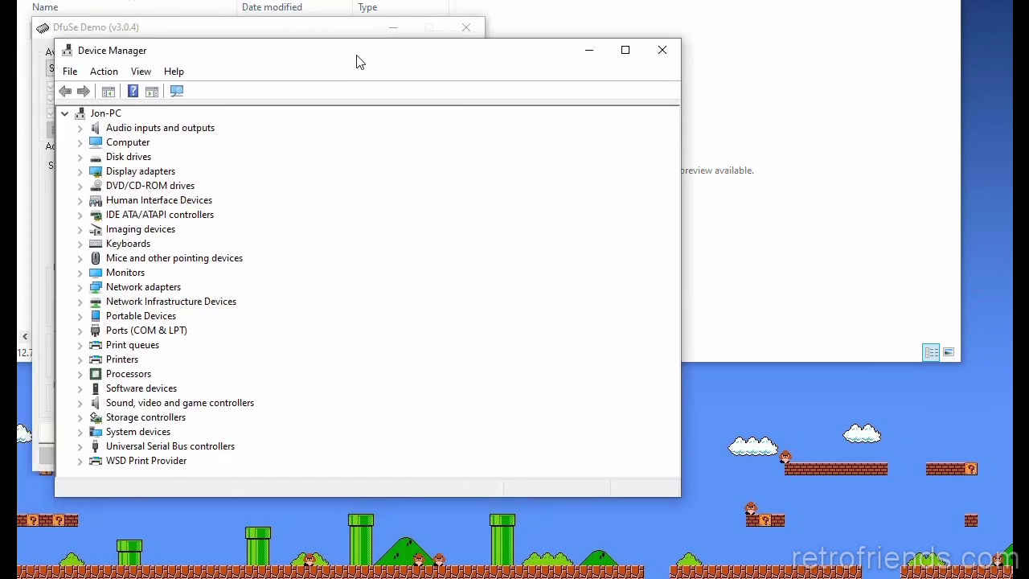
left_click(80, 446)
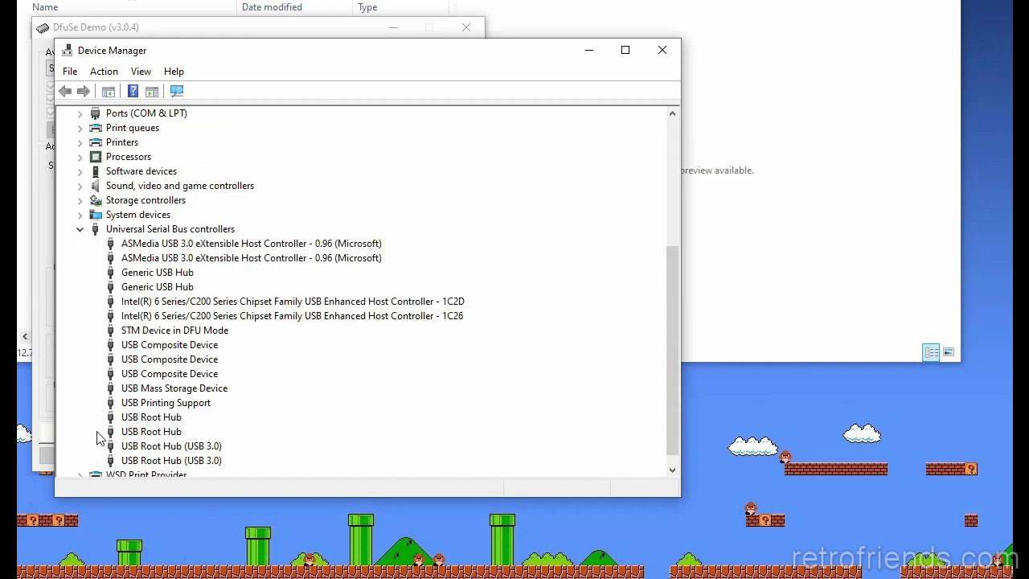
left_click(165, 331)
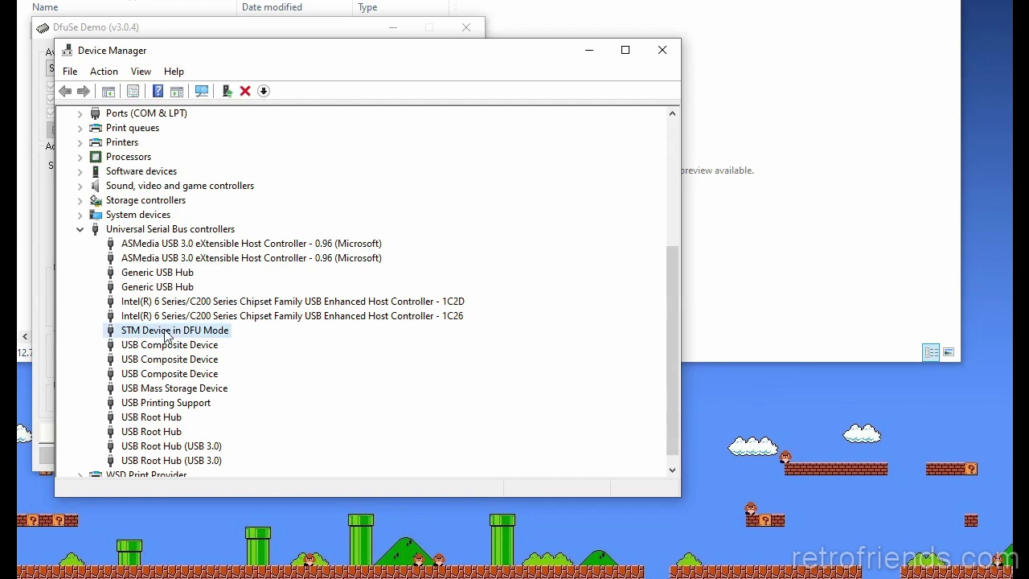
right_click(166, 336)
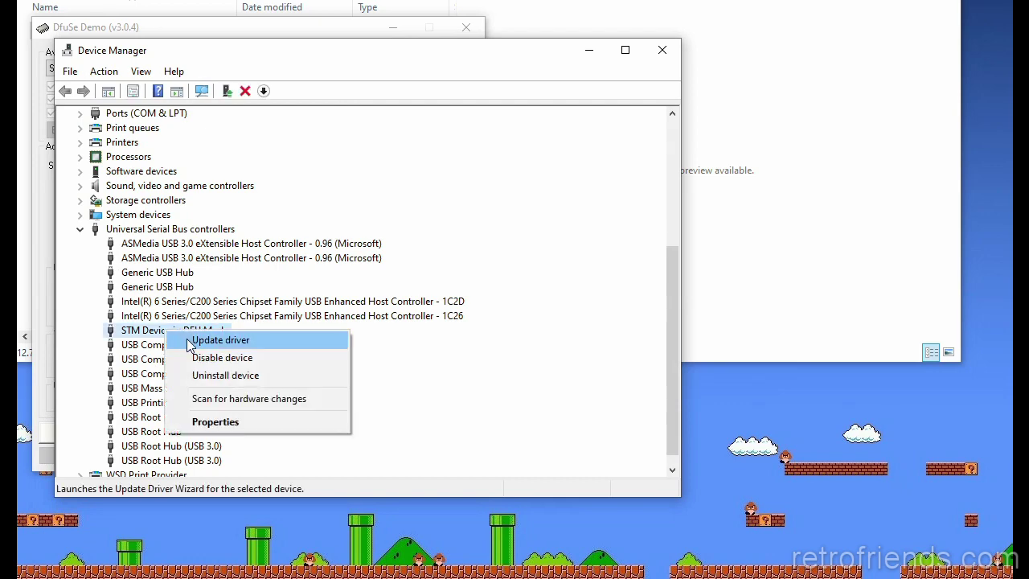
left_click(197, 339)
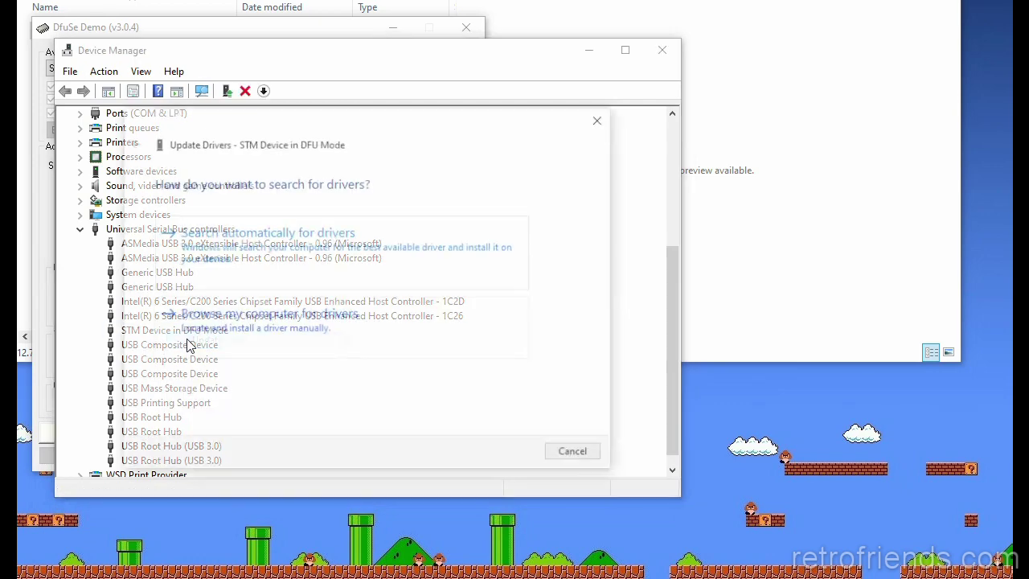
left_click(308, 329)
Step: Choose DfuSe v3.0.4\Bin\Driver\Win8\x64\x64 as the driver location, but cancel the update and close Device Manager
left_click(503, 246)
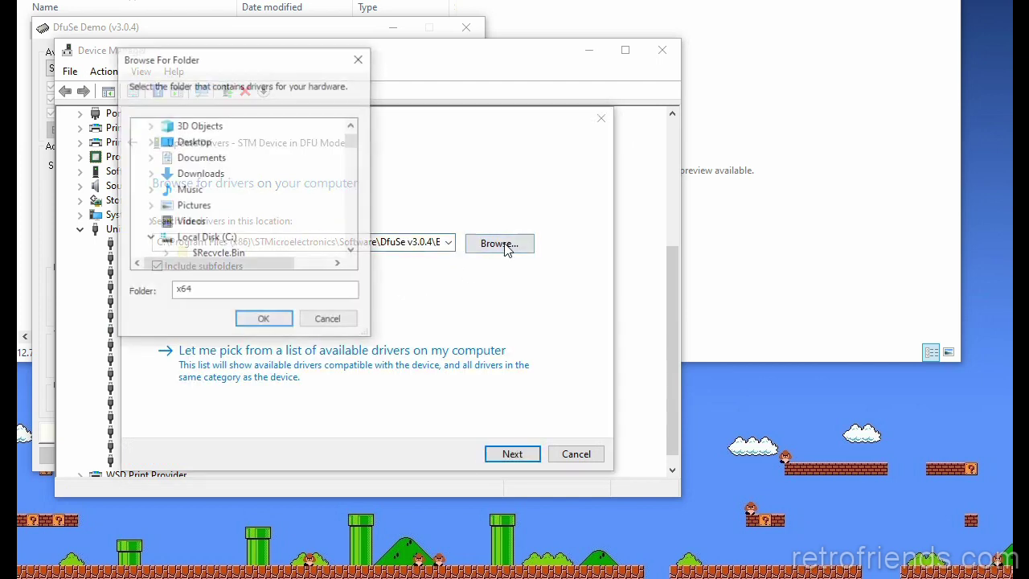
scroll(250, 214, "down", 4)
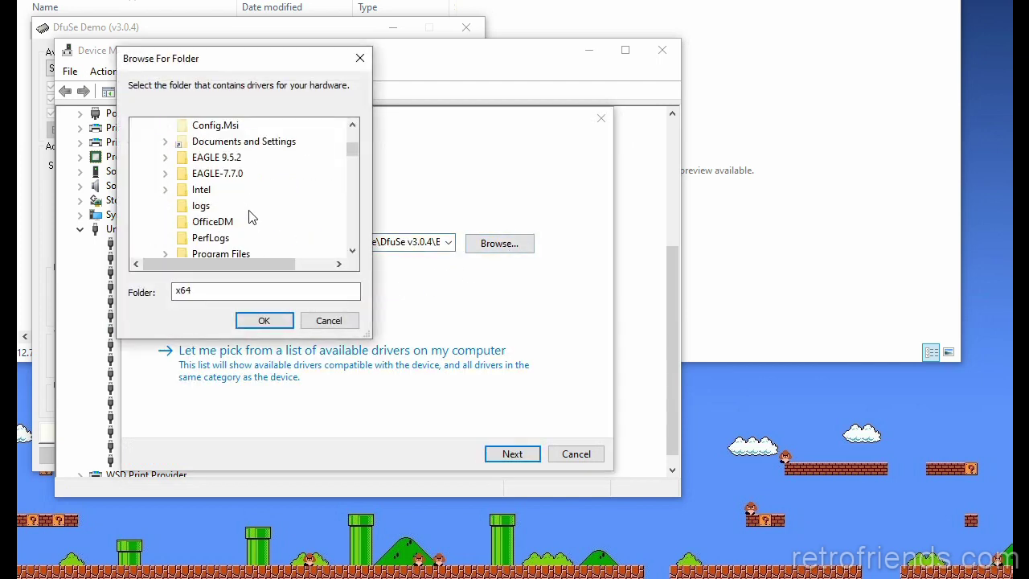
scroll(250, 215, "down", 2)
scroll(250, 216, "down", 7)
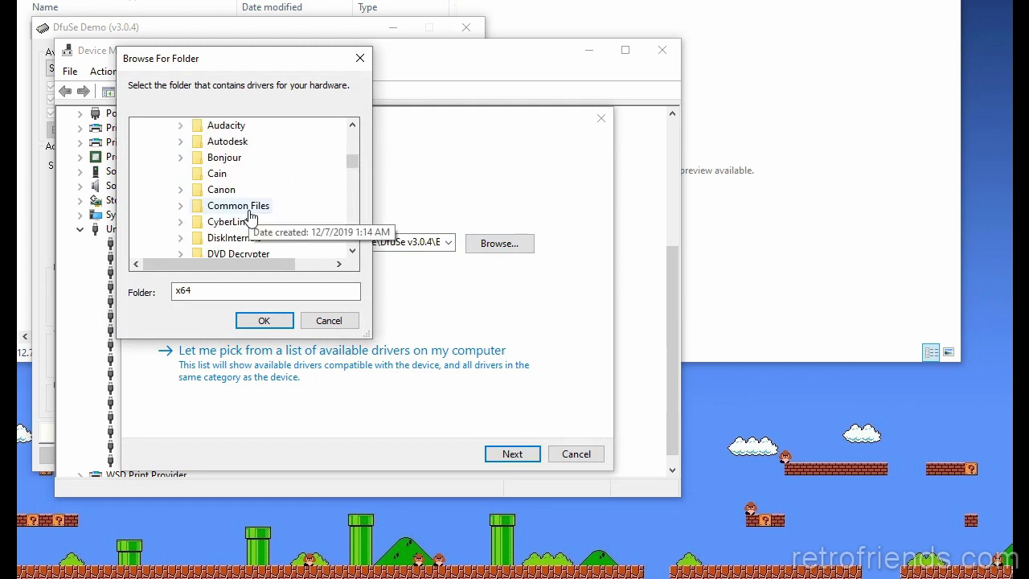
scroll(288, 193, "up", 7)
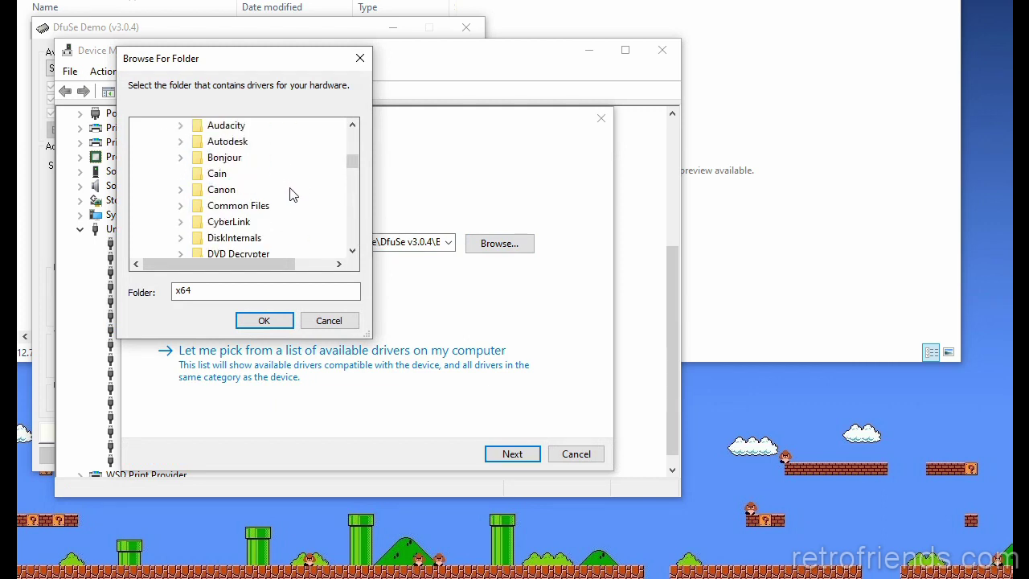
scroll(282, 199, "down", 10)
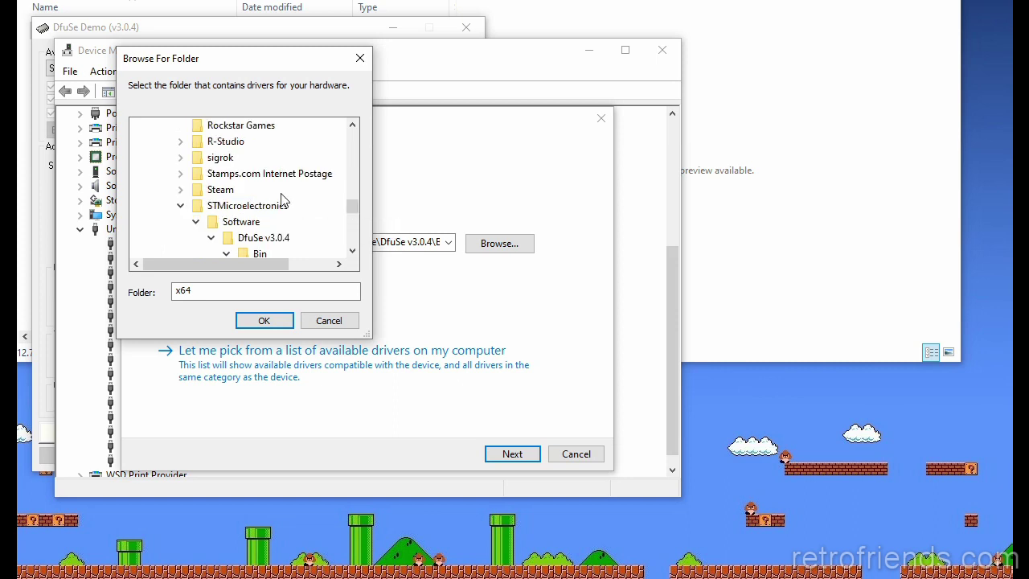
scroll(282, 198, "down", 1)
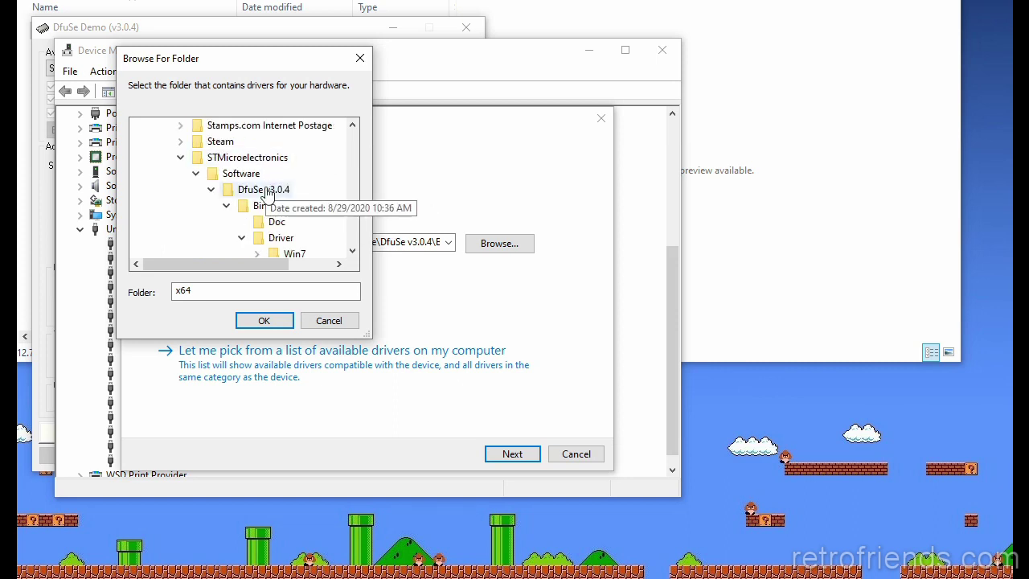
scroll(276, 169, "down", 1)
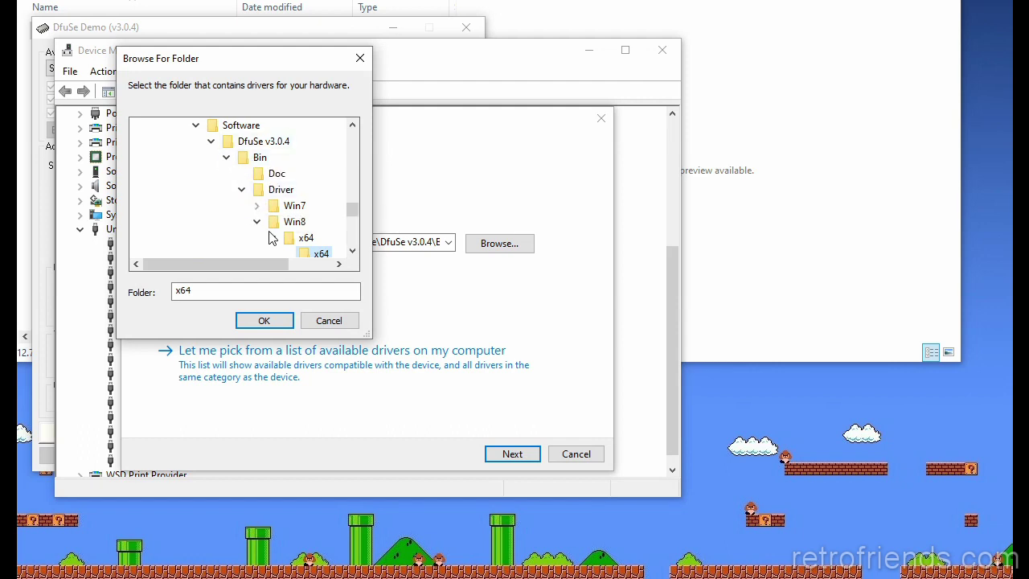
scroll(275, 231, "down", 1)
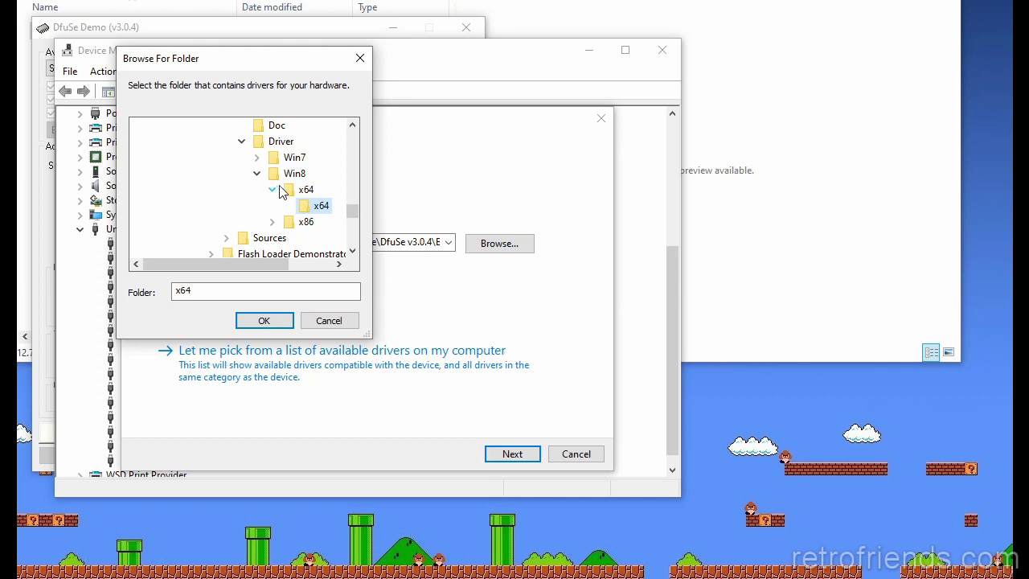
left_click(275, 322)
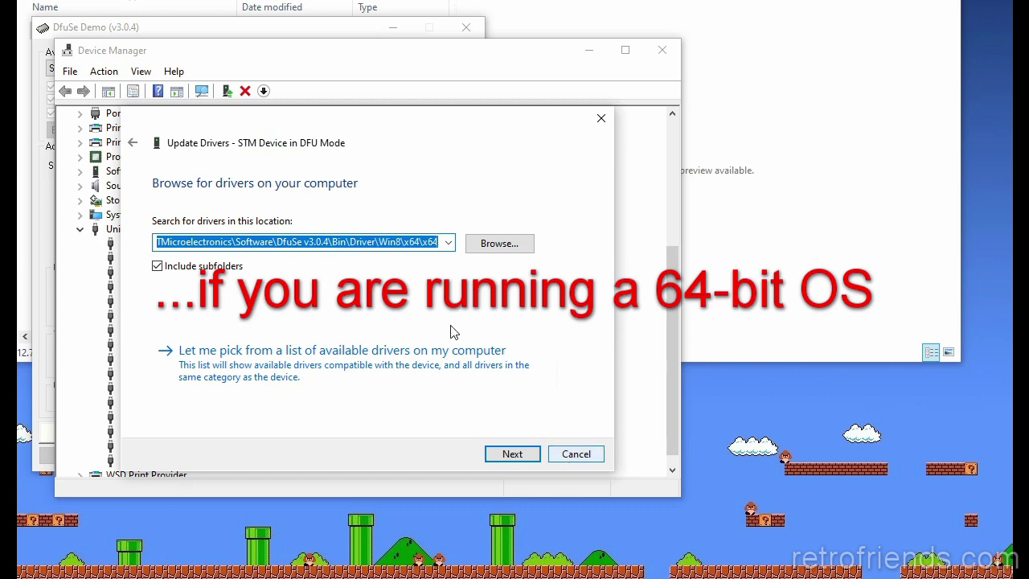
left_click(574, 455)
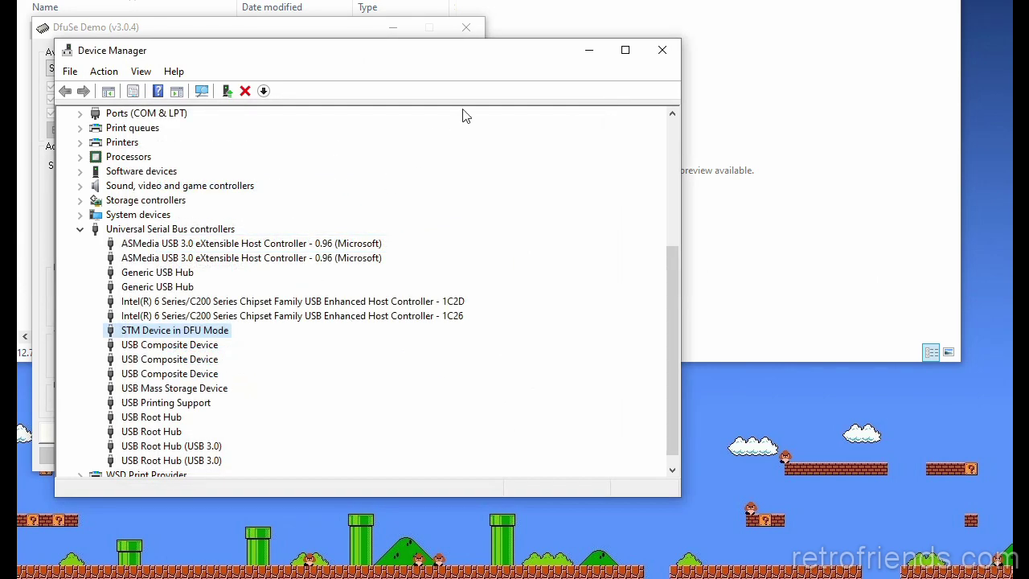
left_click(661, 52)
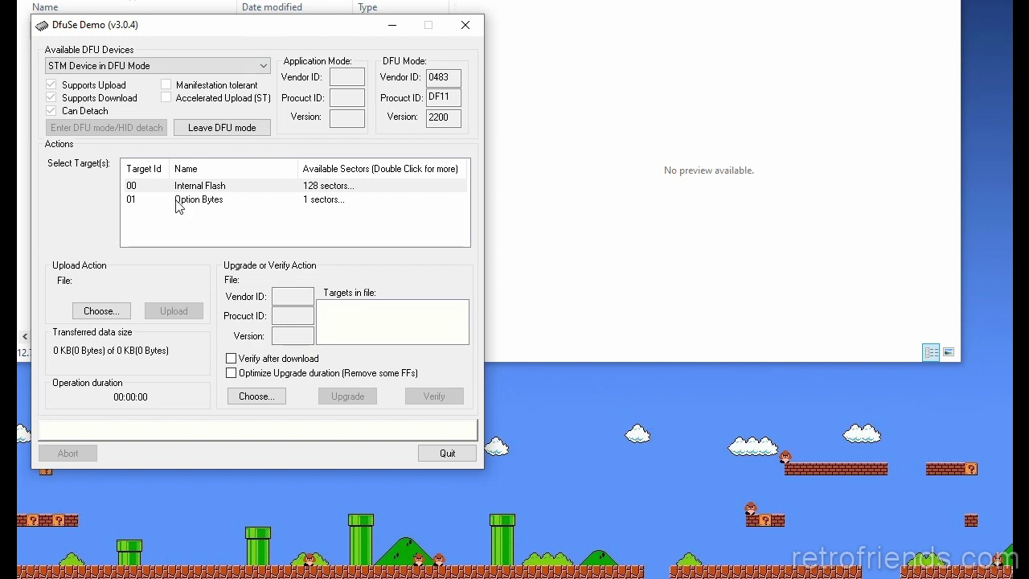
Step: Open the DFU file selection for the upload action and cancel it without saving a file
left_click_drag(199, 28, 202, 30)
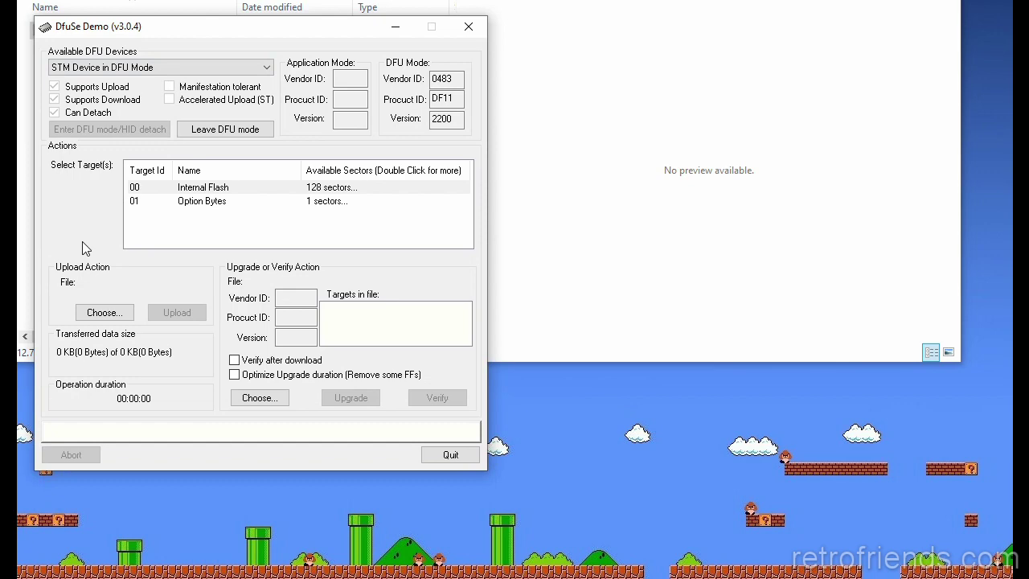
left_click(102, 315)
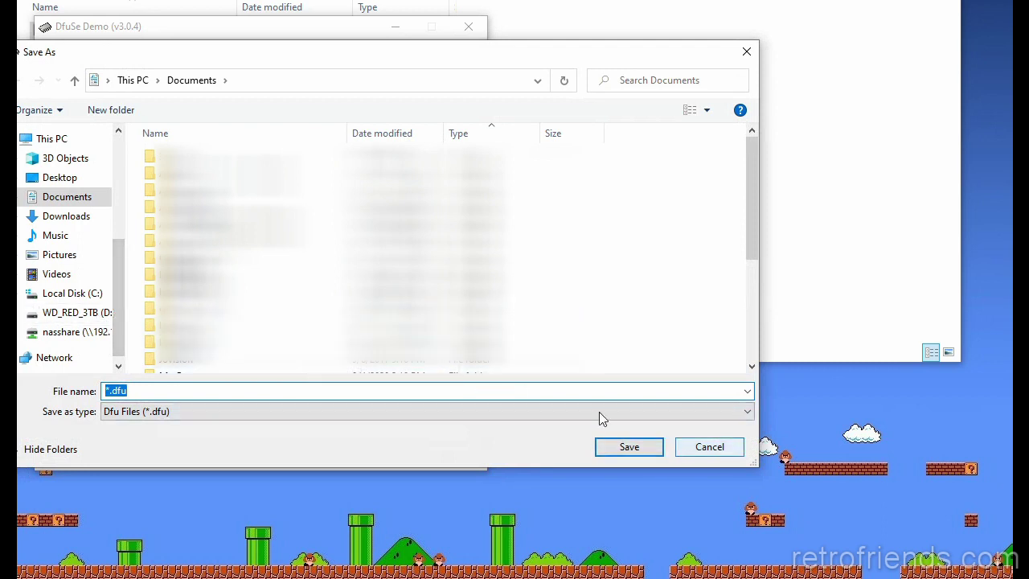
left_click(694, 448)
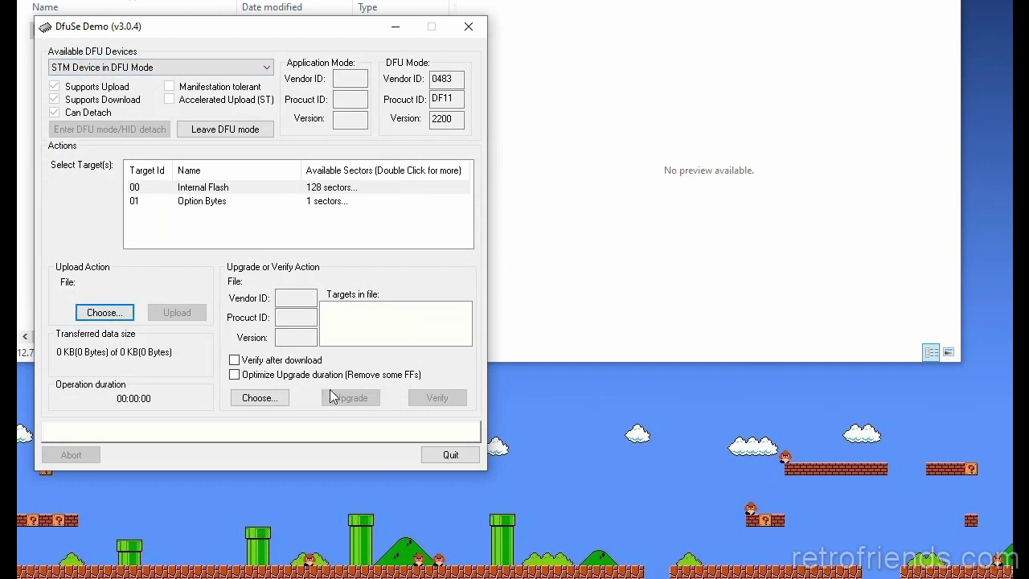
Step: Load FF_Gotek-v2.13.dfu from the flashfloppy-v2.13 folder as the firmware file for the upgrade action
left_click(260, 400)
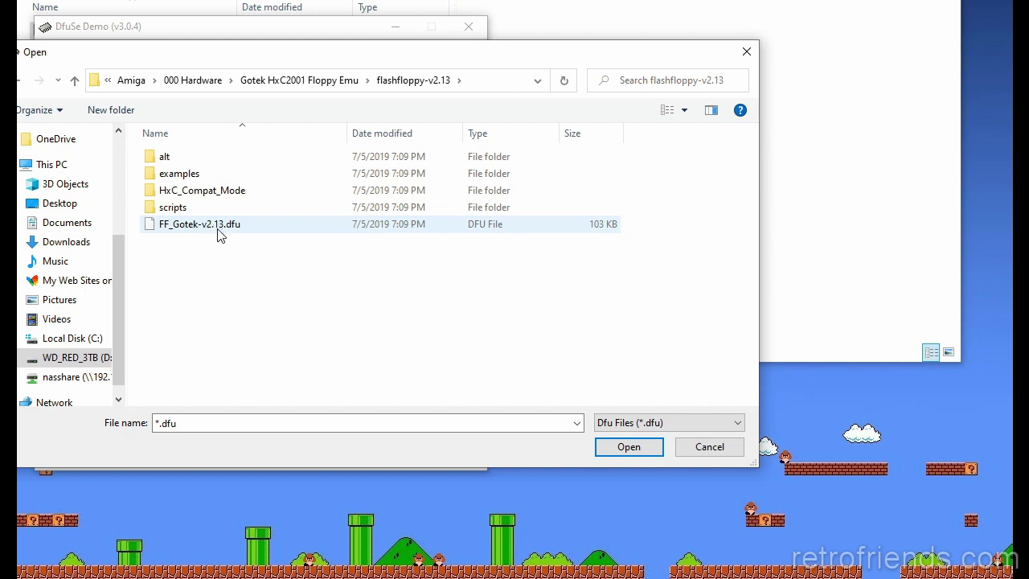
left_click(213, 230)
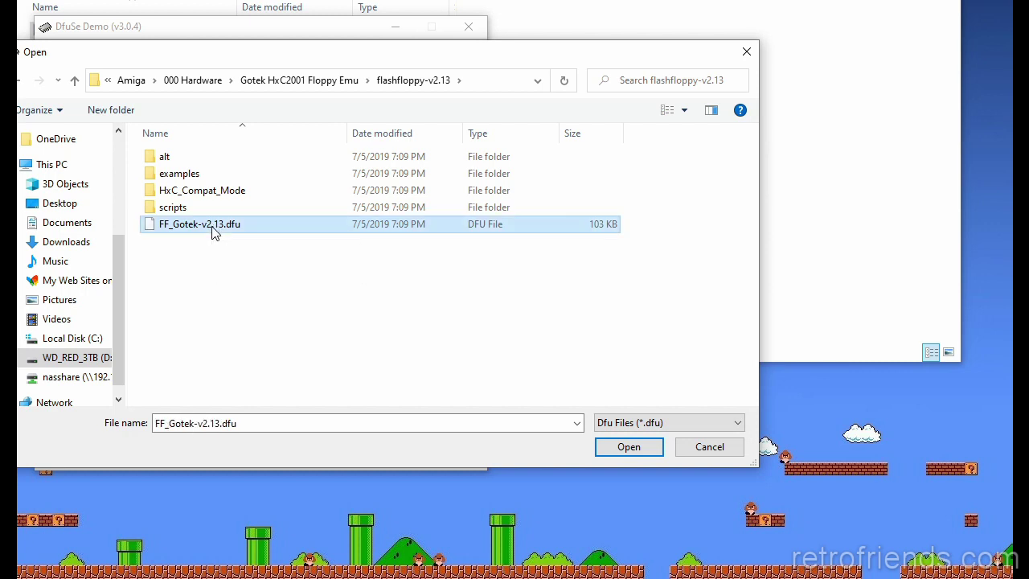
left_click(625, 450)
left_click(617, 449)
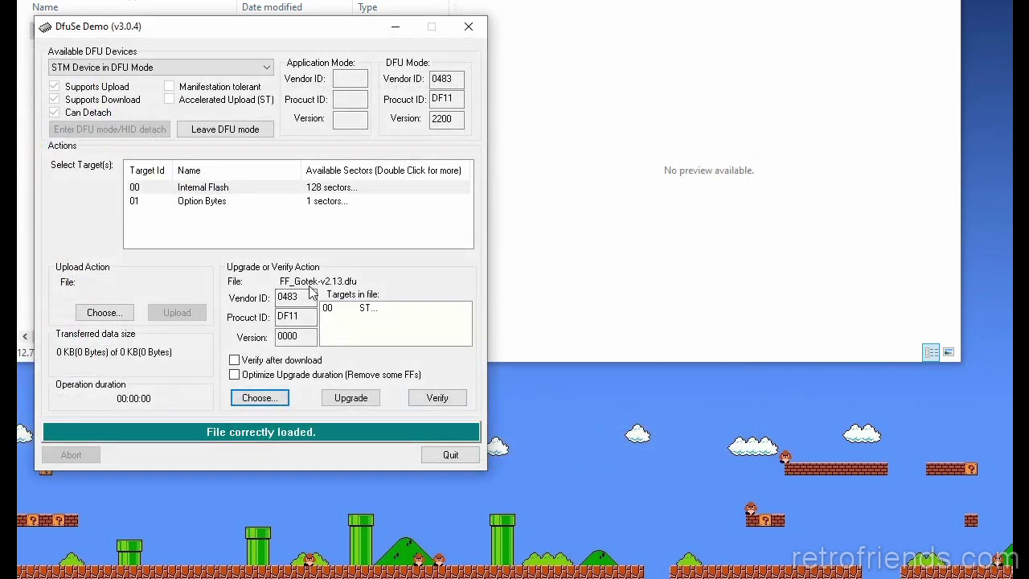
Step: Start the firmware upgrade, agreeing to remove the device's read protection and to continue without the file compatibility check
left_click(347, 397)
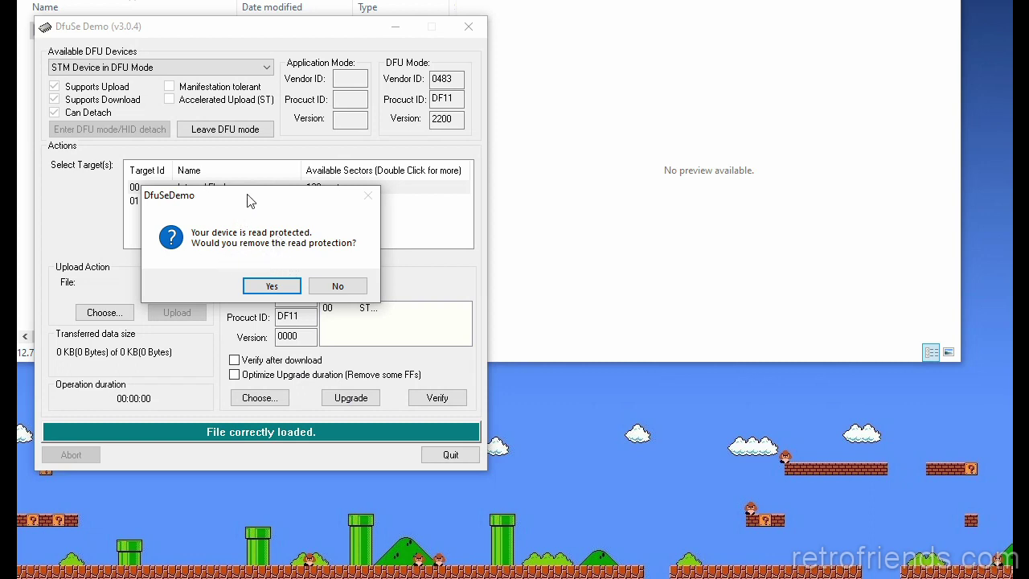
left_click_drag(249, 202, 249, 202)
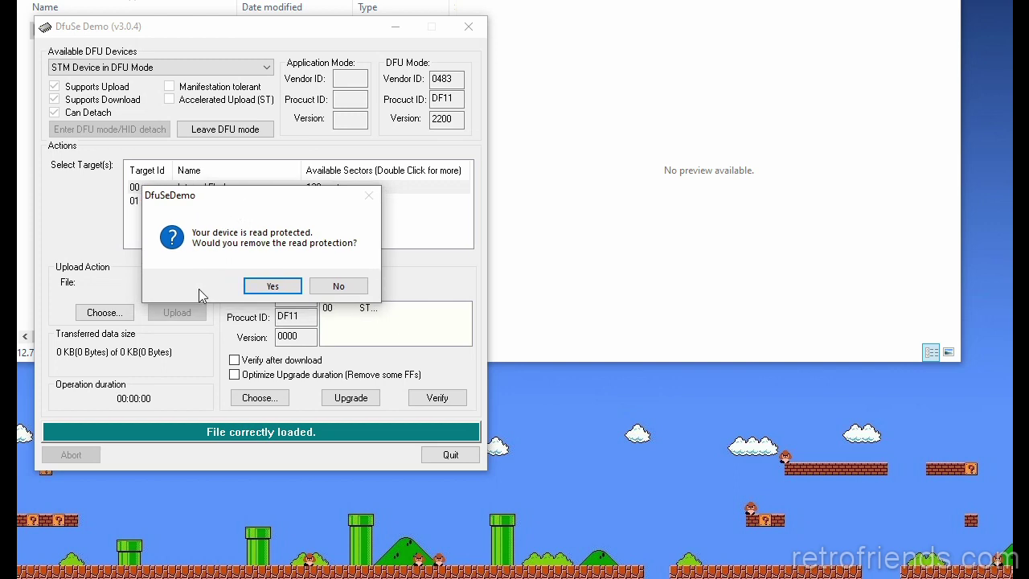
left_click(271, 286)
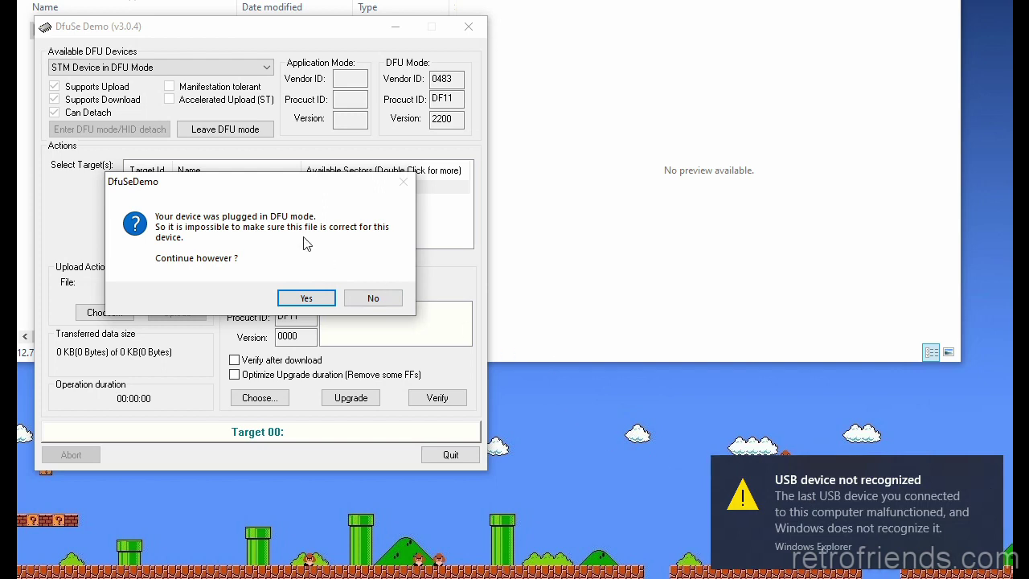
left_click(304, 298)
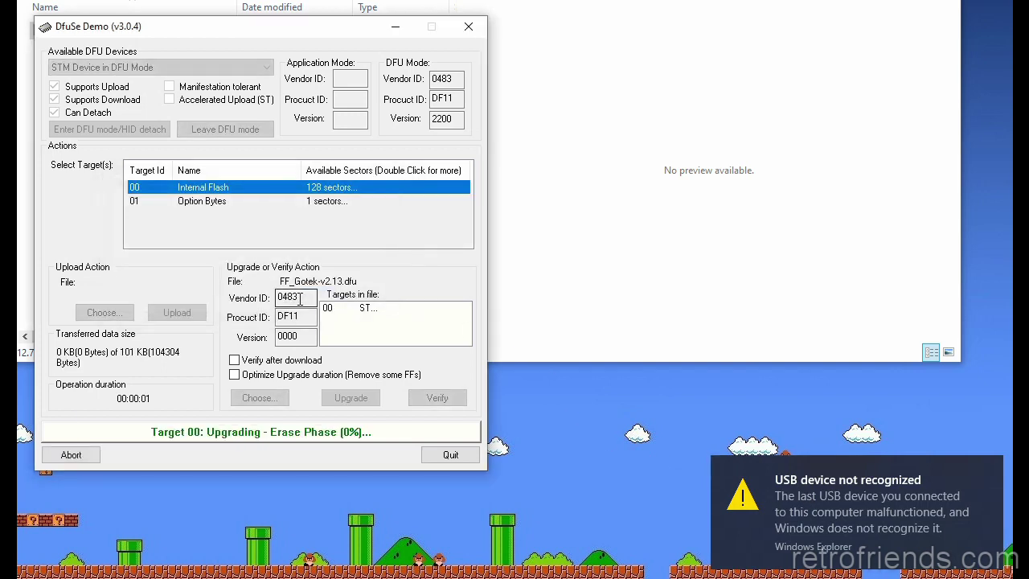